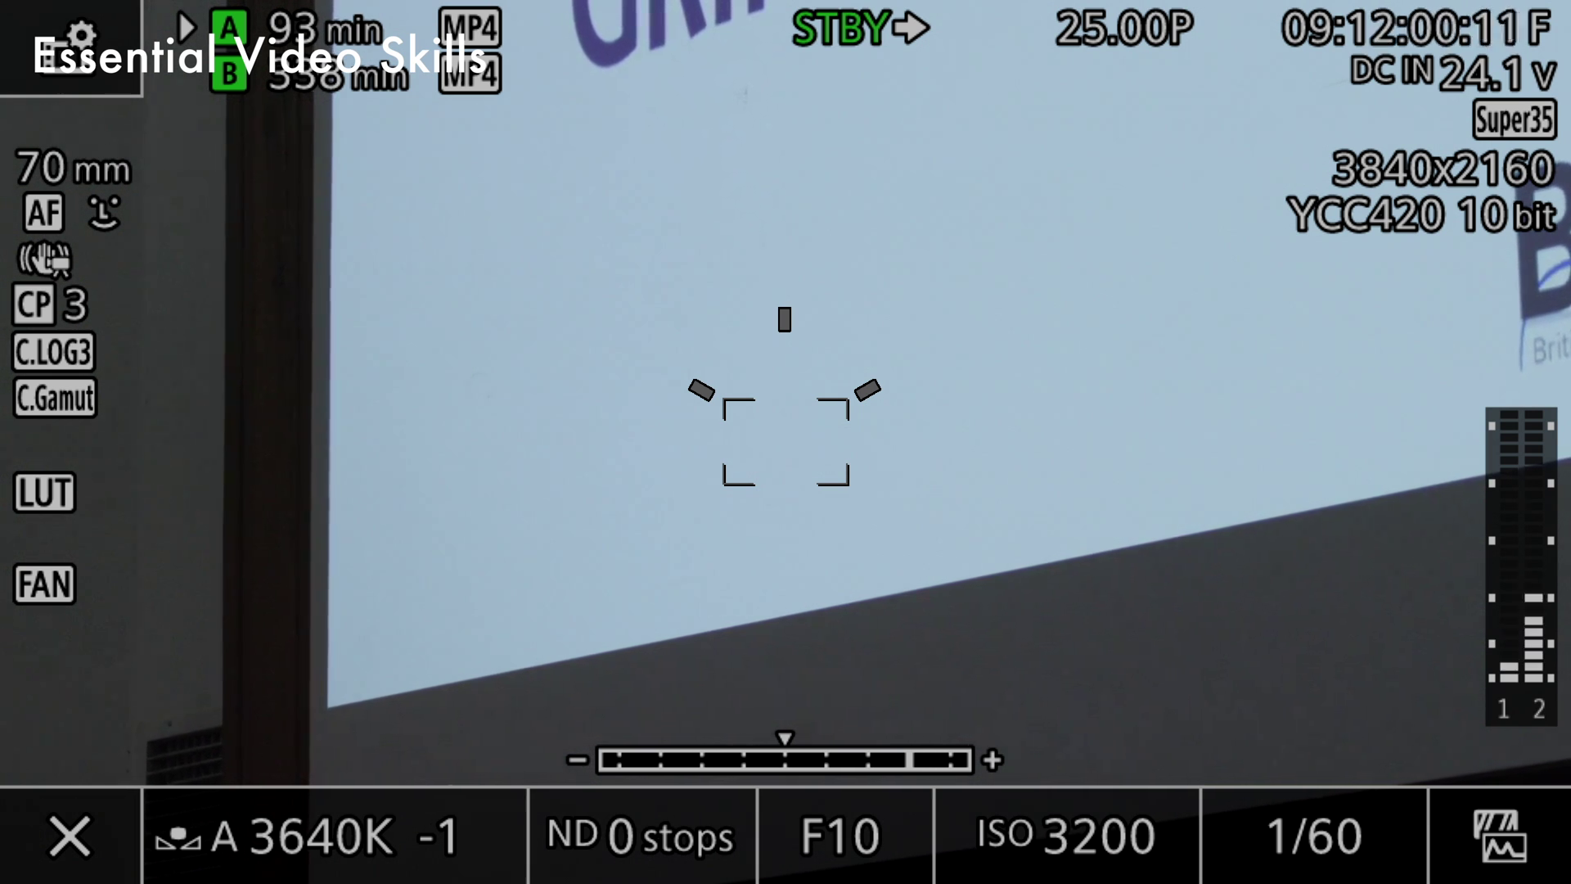
Change the shutter speed from 1/60 to 1/50 and confirm it
click(1313, 836)
key(Left)
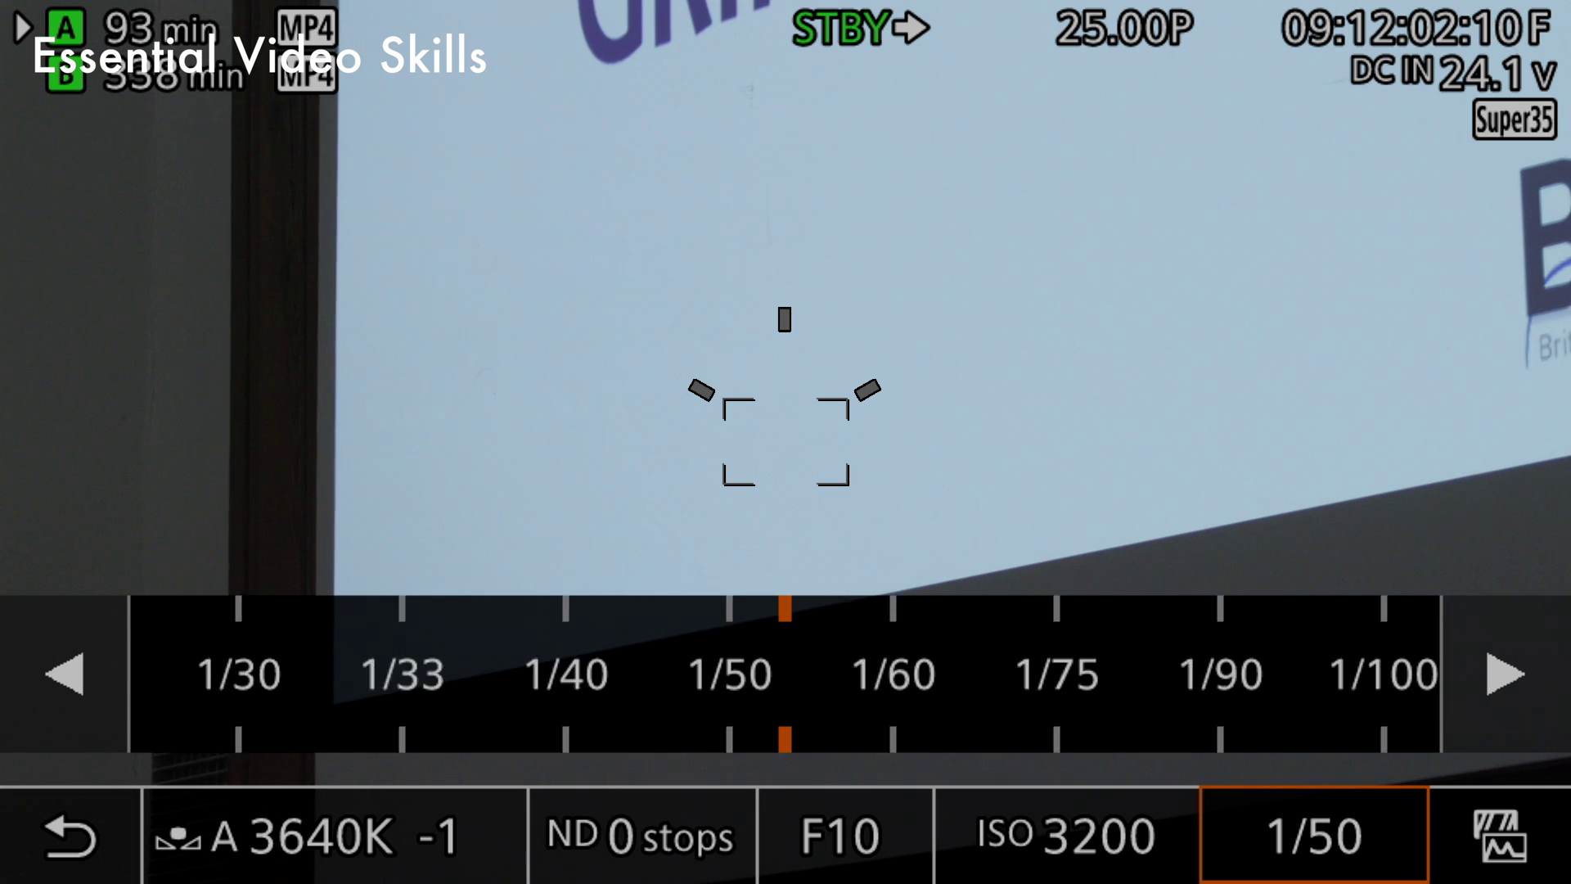
key(Return)
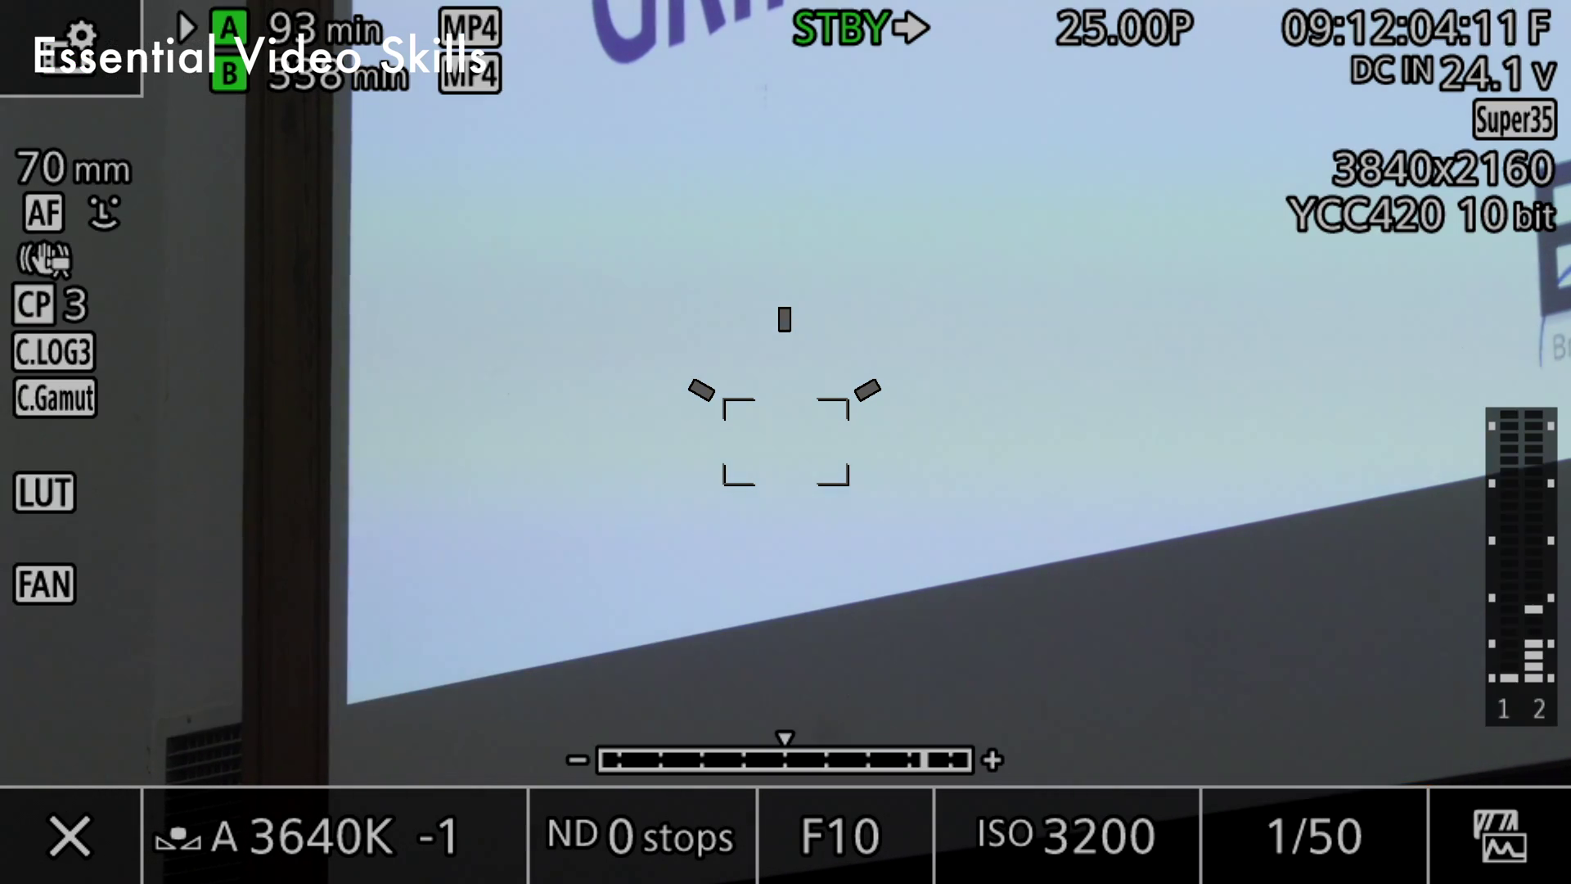